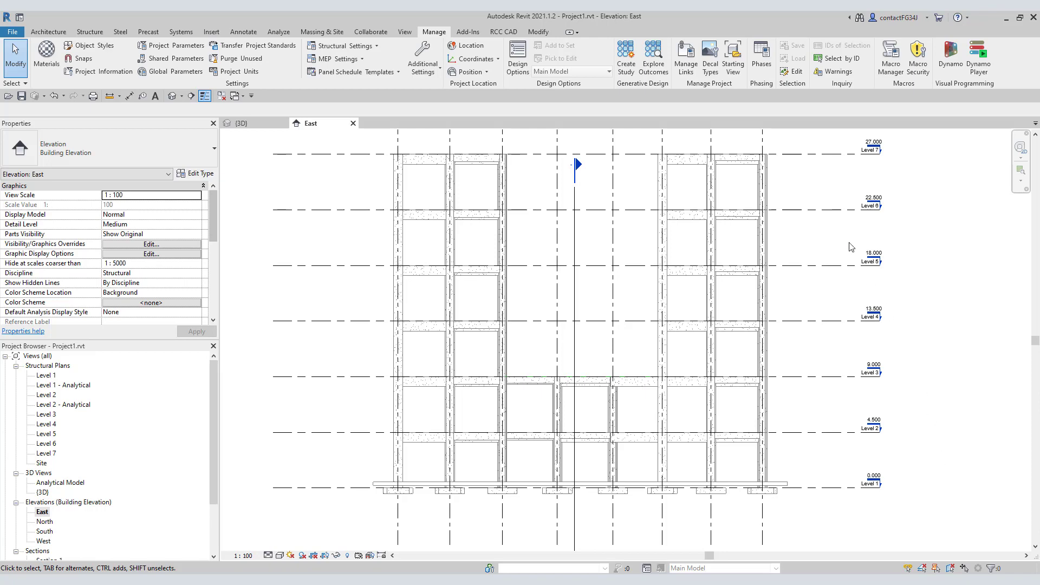
Open the Phasing settings and accept the 15 monthly phases unchanged
click(761, 71)
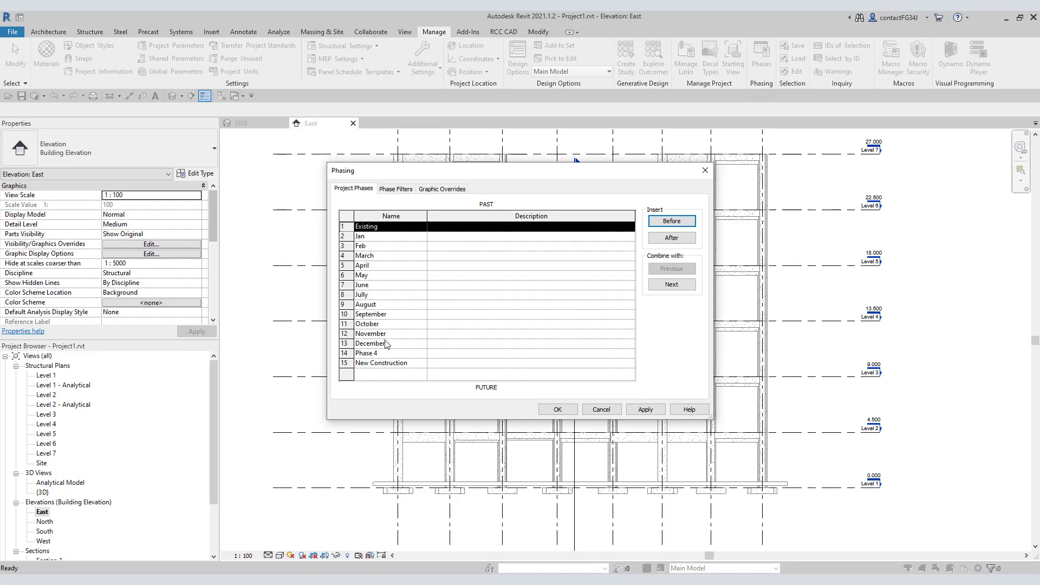
click(558, 411)
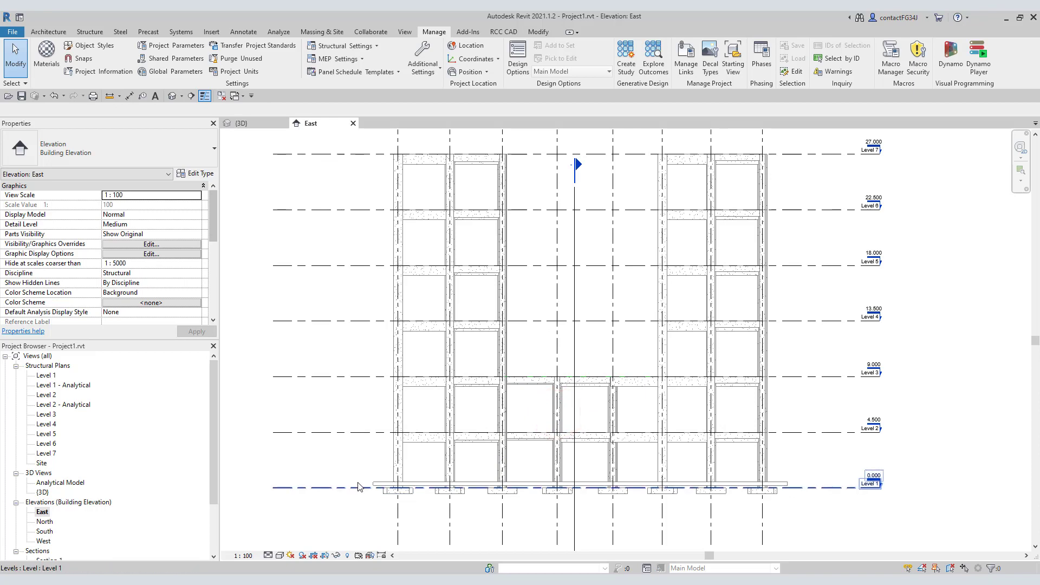
Select and filter the 48 Structural Foundations footings, and set their Phase Created to Jan
drag(358, 476, 805, 517)
click(436, 64)
click(589, 245)
click(423, 236)
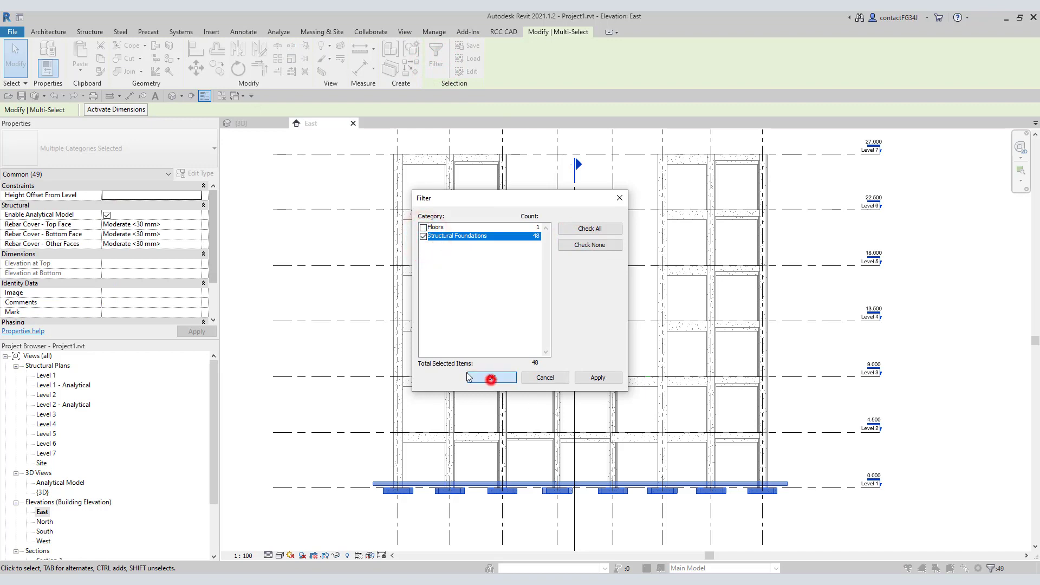
click(491, 377)
drag(216, 255, 217, 284)
click(172, 293)
click(197, 293)
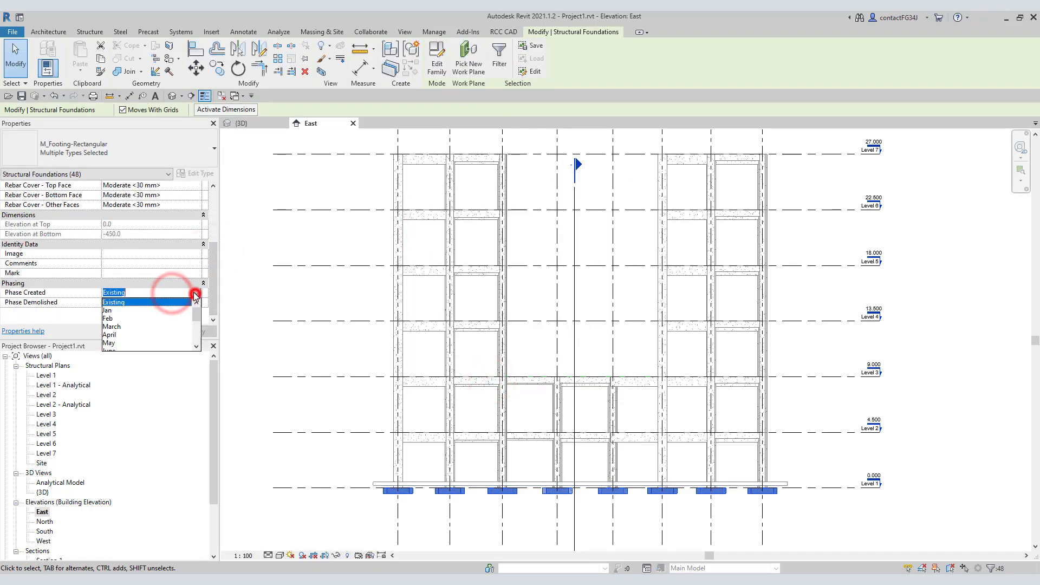
click(158, 317)
Set the lower storey's Phase Created, then filter the second storey's 149 elements and set them to March
drag(348, 405, 802, 501)
click(165, 291)
click(415, 403)
drag(355, 373, 781, 446)
click(481, 55)
click(426, 246)
click(492, 380)
click(166, 303)
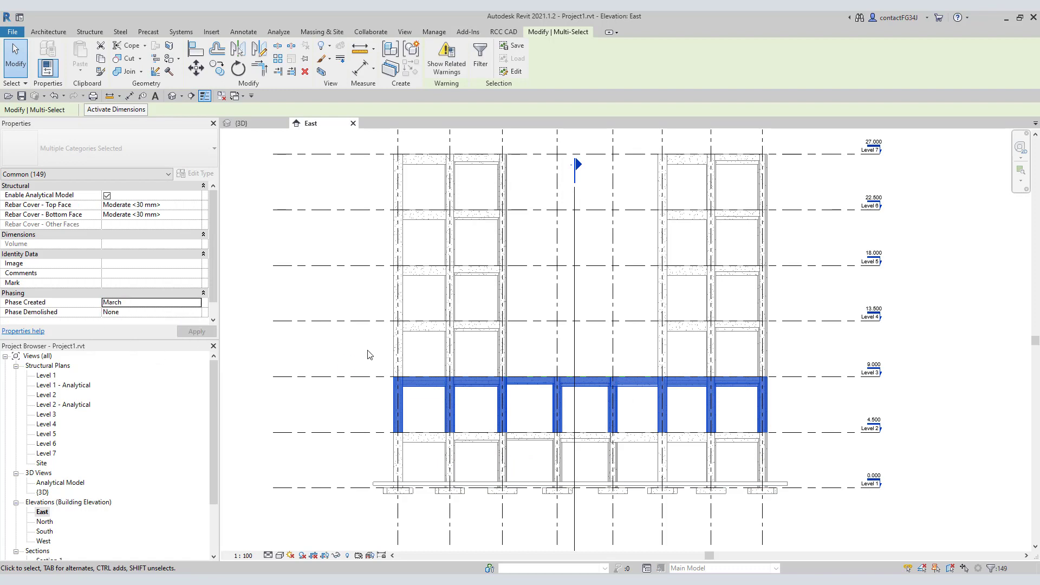
click(158, 327)
Assign construction phases to the left and right bays between levels 3 and 4
click(372, 288)
drag(366, 295, 528, 391)
click(151, 302)
click(141, 327)
drag(641, 304, 781, 384)
click(162, 302)
click(119, 356)
Assign phases to the bays between levels 4 and 5, with the right bay set to Jully
drag(380, 247, 525, 336)
click(193, 303)
click(196, 302)
click(141, 327)
click(606, 238)
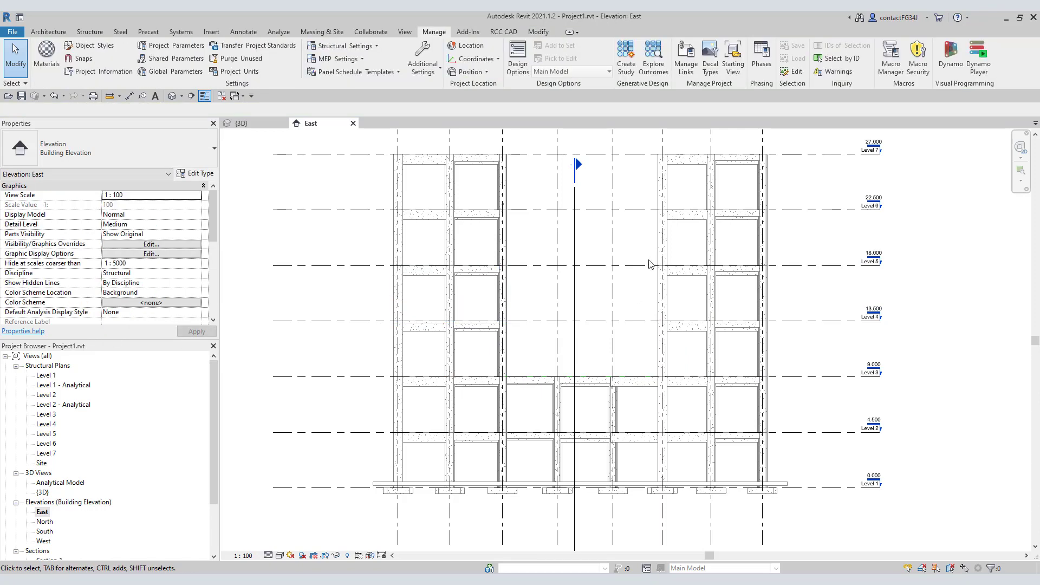
drag(642, 250, 792, 335)
click(197, 302)
click(141, 344)
Set the left bay between levels 5 and 6 to August and phase the right bay
drag(381, 193, 526, 280)
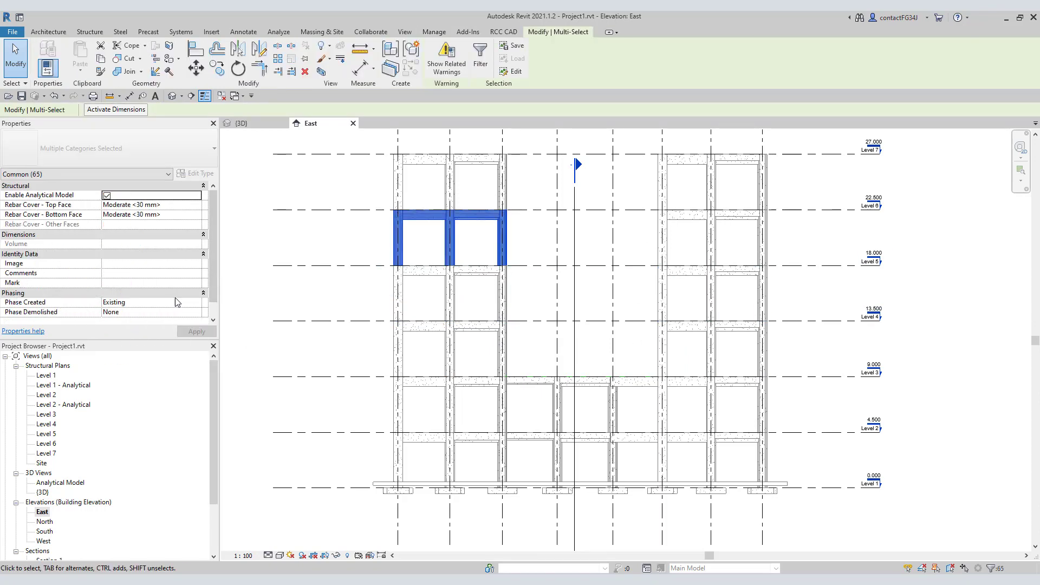
click(196, 302)
click(113, 353)
drag(645, 195, 791, 279)
click(196, 302)
click(114, 358)
key(Escape)
Assign construction phases to the top left and right bays between levels 6 and 7
drag(378, 139, 557, 227)
click(197, 302)
click(152, 349)
drag(642, 138, 800, 218)
click(197, 302)
click(146, 351)
key(ctrl+Tab)
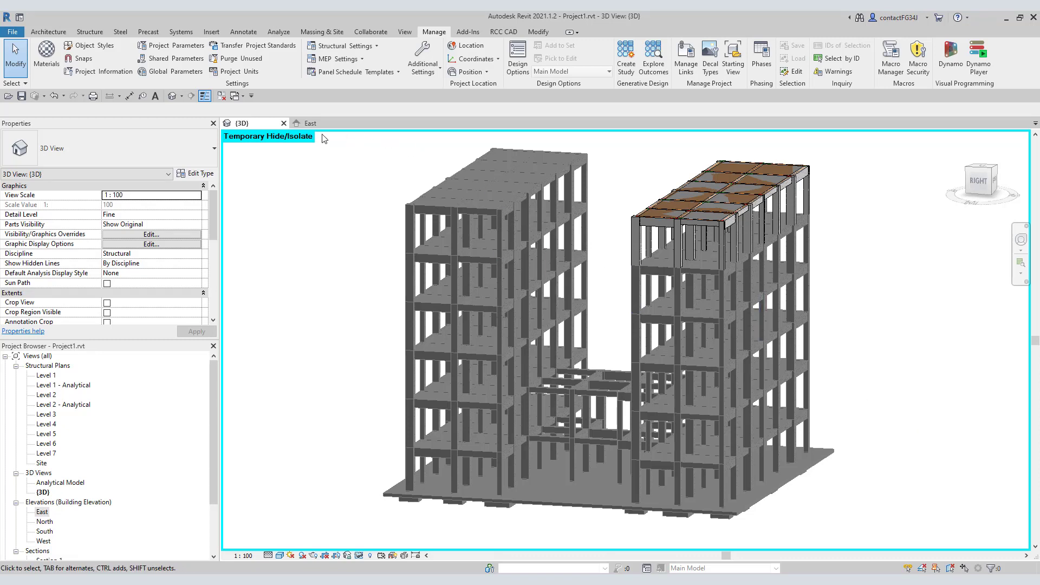
Launch RCC CAD 4D Analysis with From Phase Jan and To Phase November, selecting the seconds field
click(503, 31)
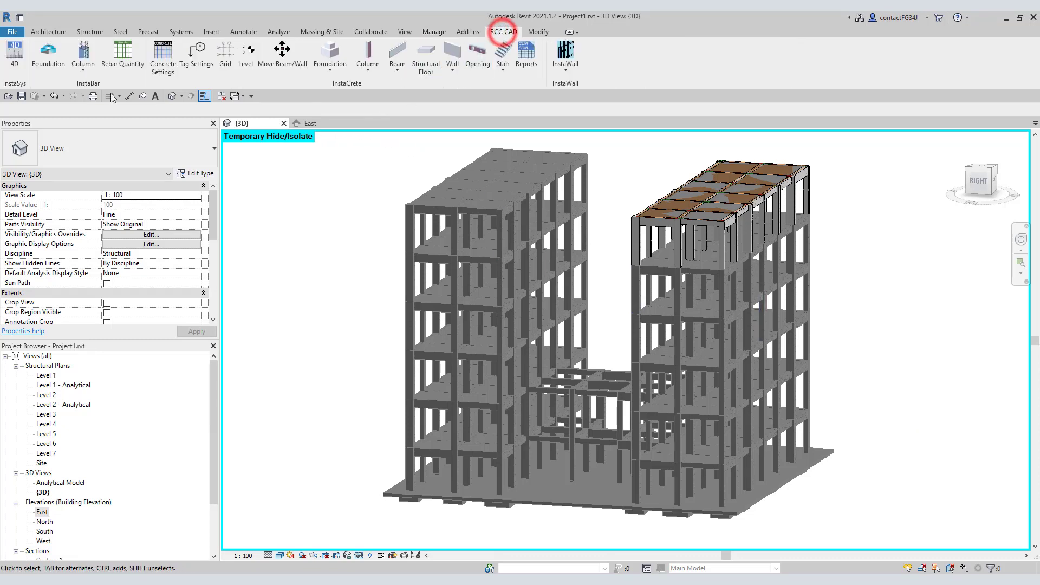
click(20, 69)
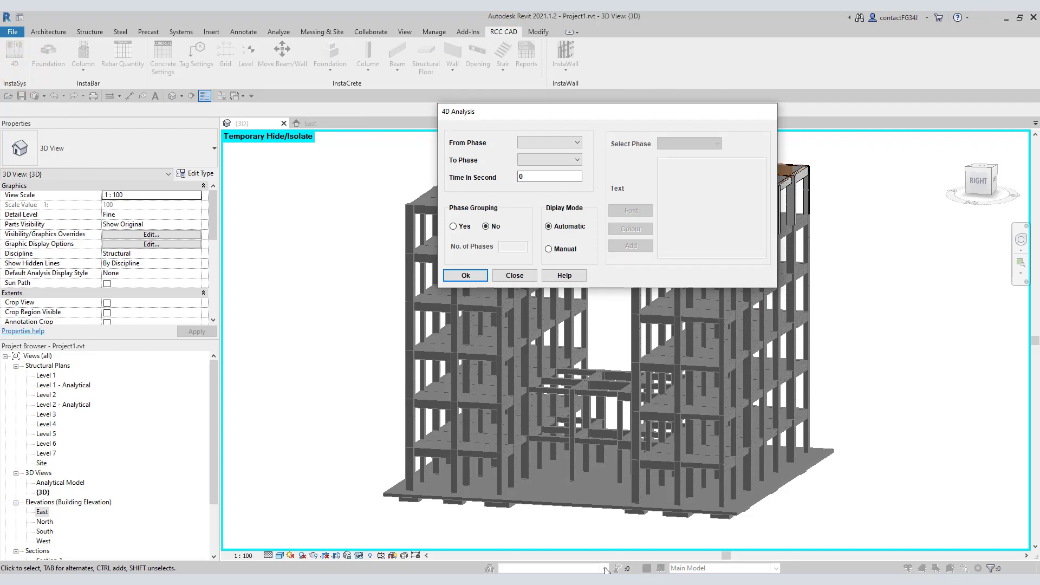
scroll(933, 432, up, 2)
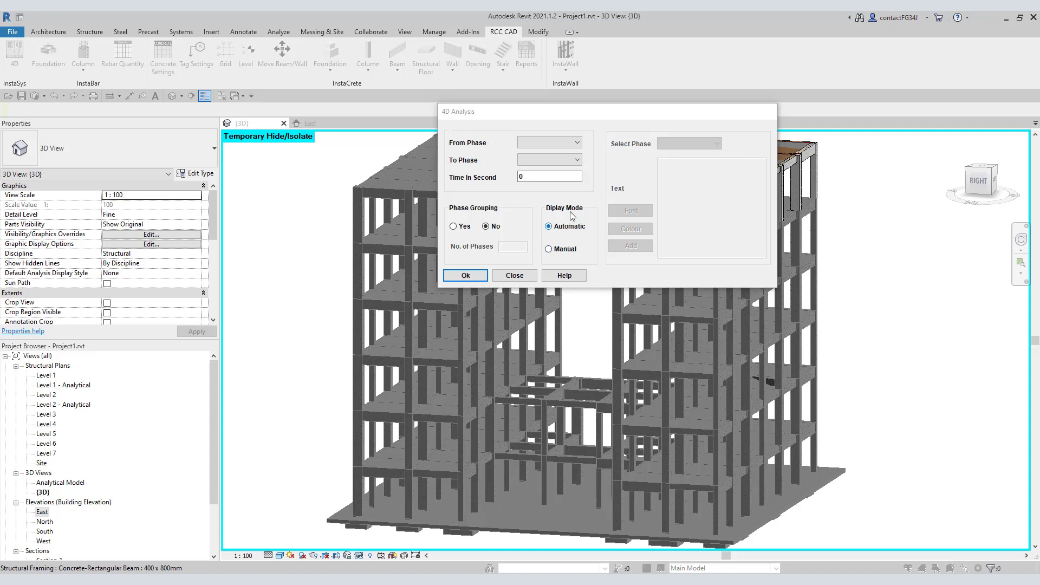
click(576, 143)
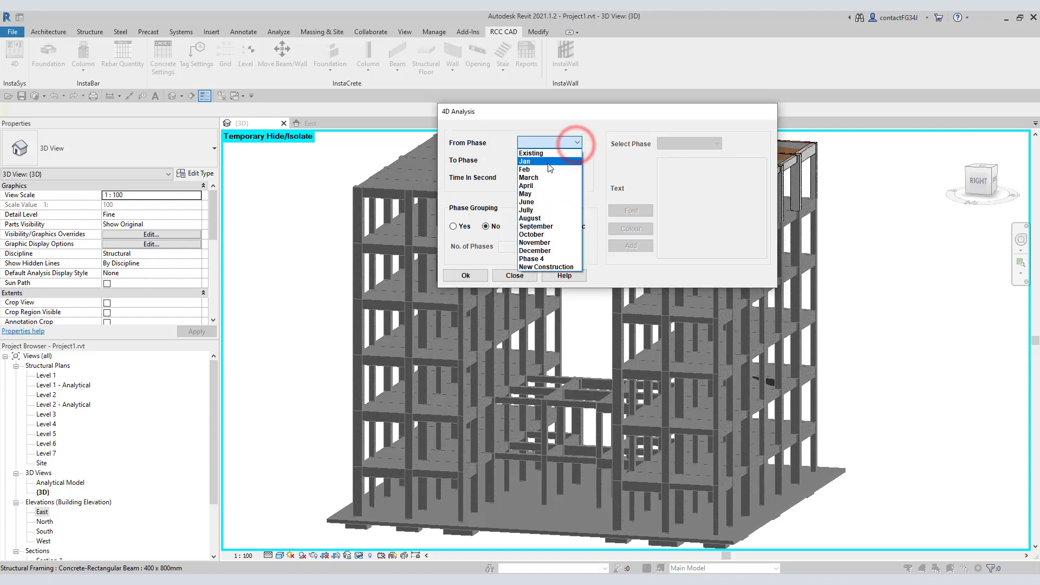
click(525, 161)
click(578, 159)
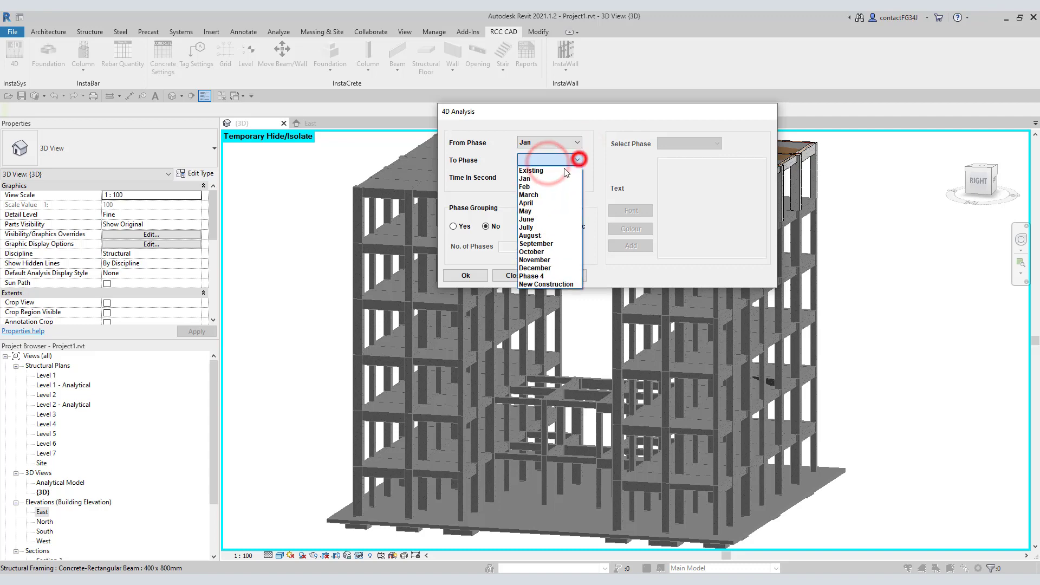
click(551, 260)
click(529, 177)
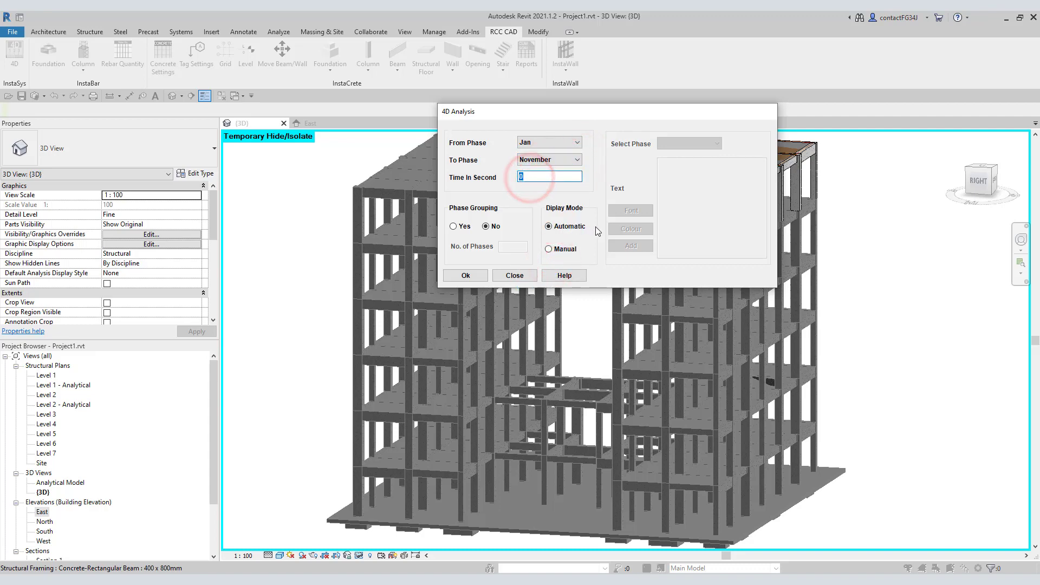
Set 1 second per phase and run the automatic Jan-to-November 4D animation
text(1)
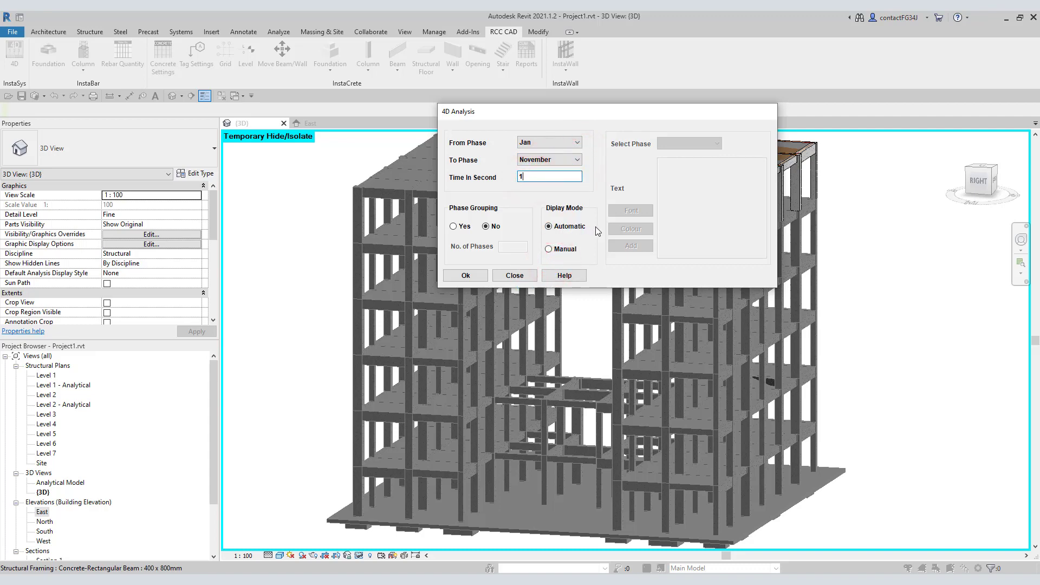
click(486, 276)
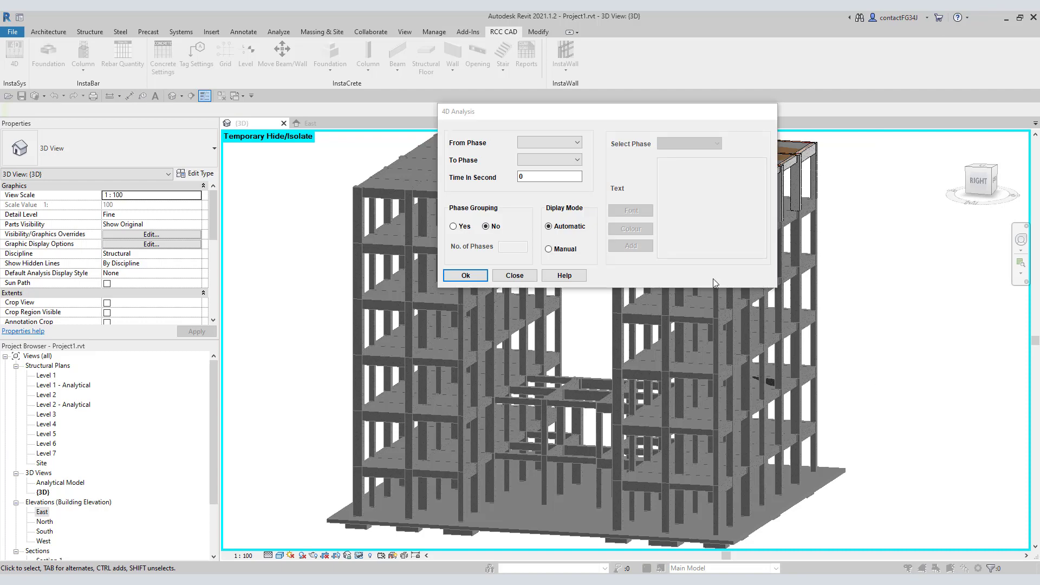
Switch 4D Analysis to Manual display mode with phases from Jan to November
click(548, 250)
click(577, 143)
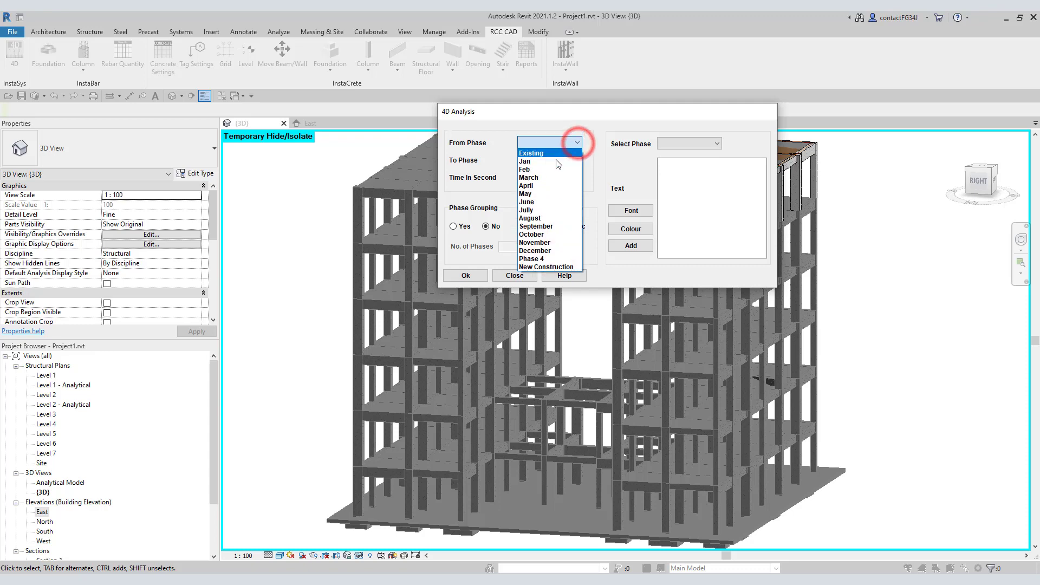
click(556, 162)
click(577, 161)
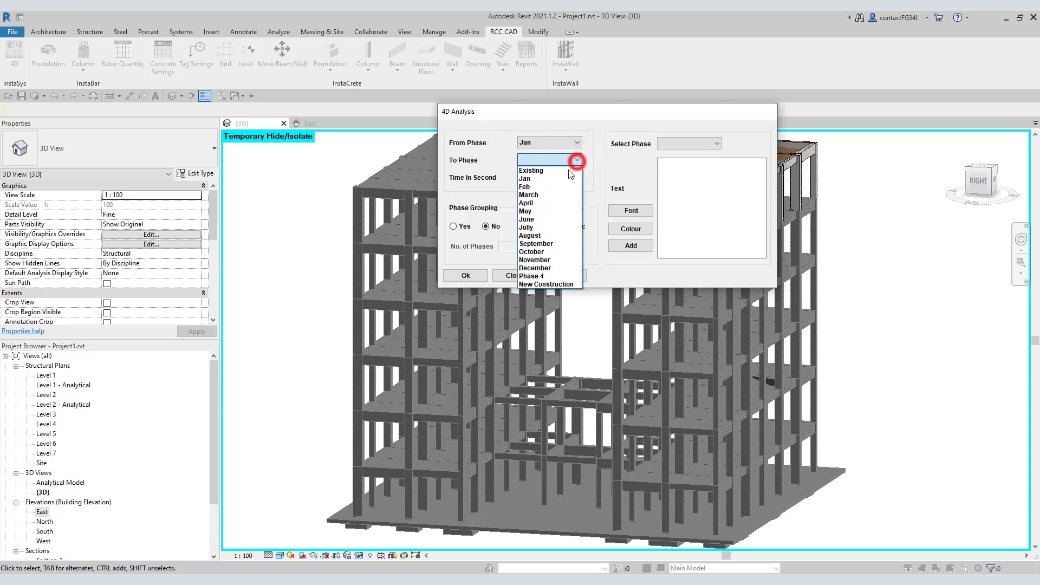
click(553, 260)
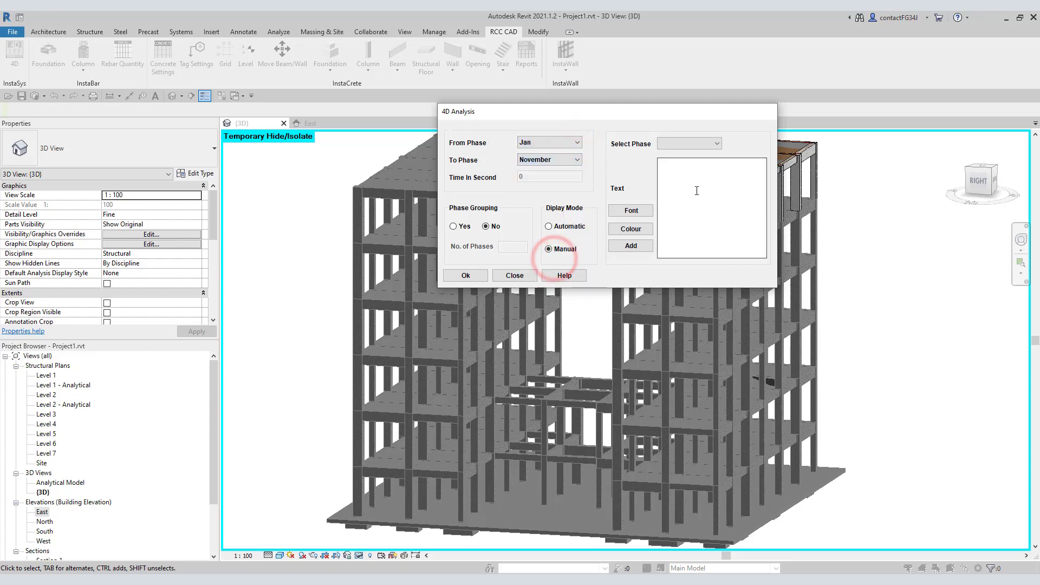
Choose March as the label phase and place the cursor in its Text box
click(716, 143)
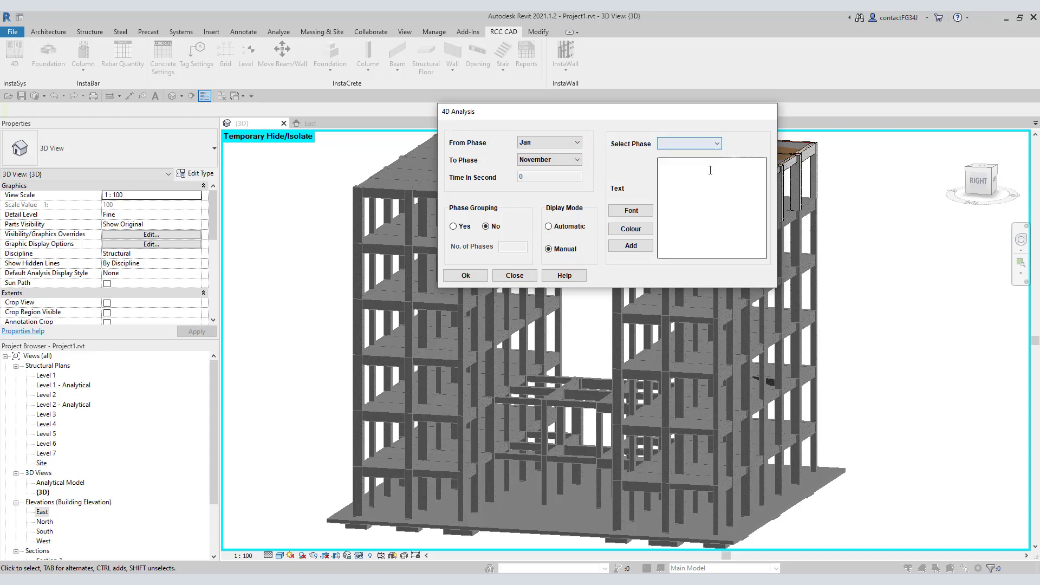
click(710, 170)
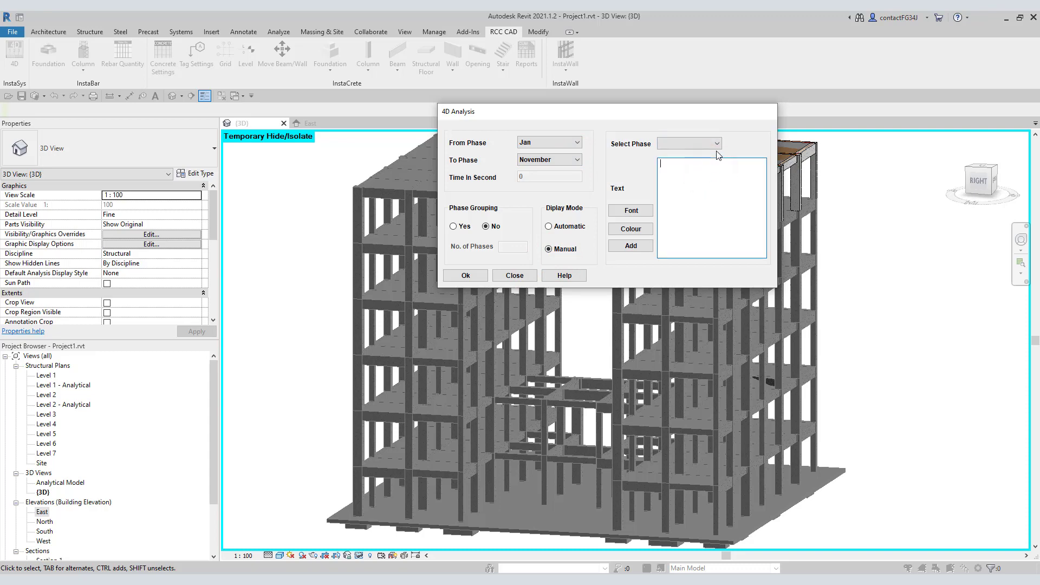
click(717, 145)
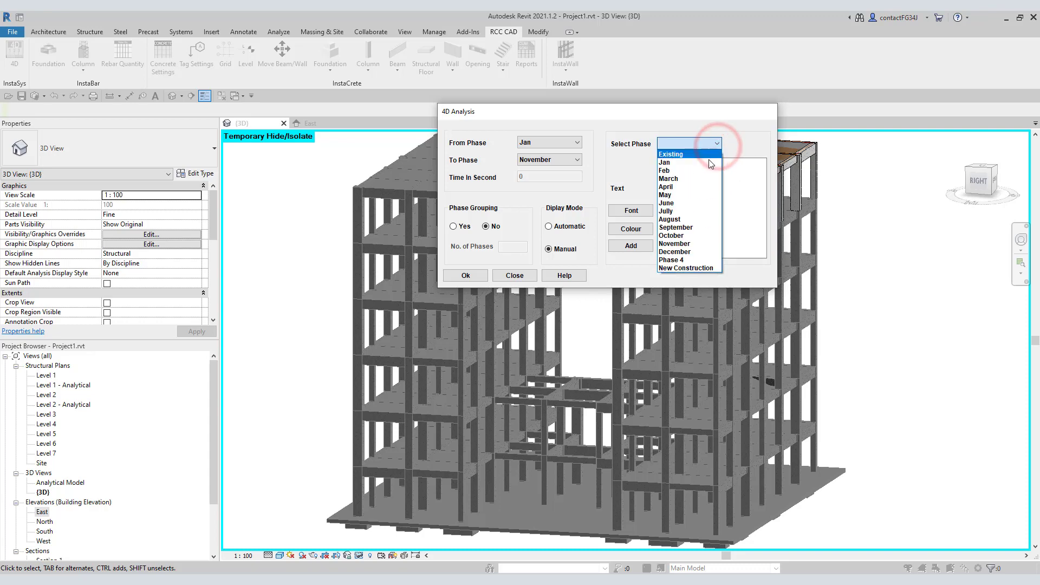
click(707, 180)
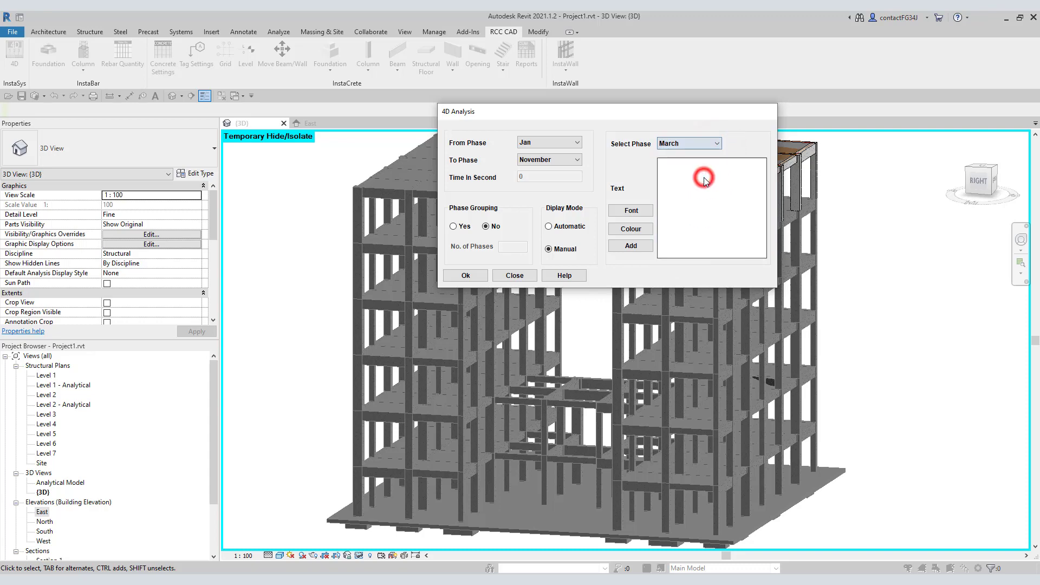
click(730, 197)
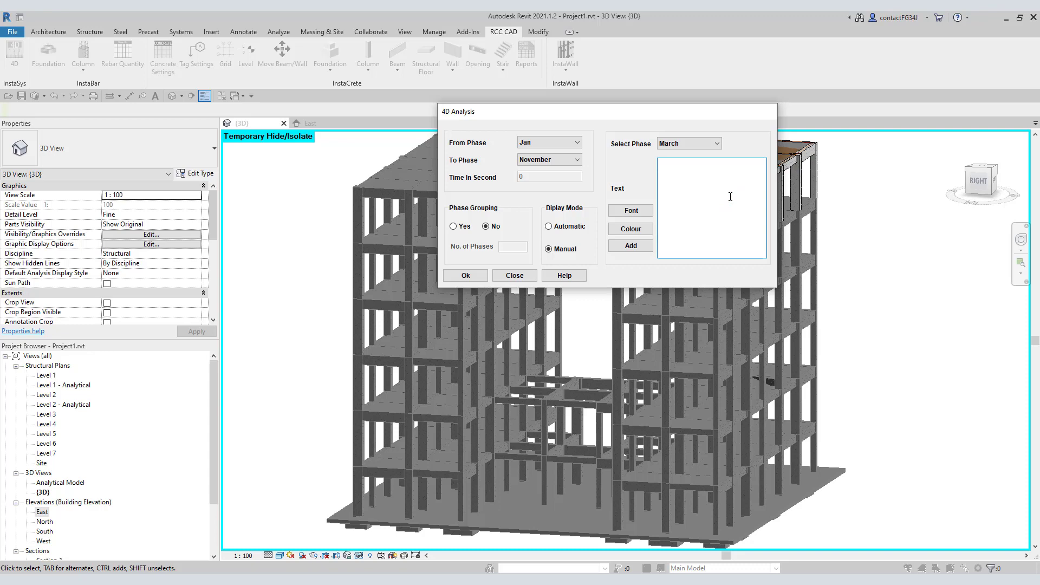
Enter the Concrete cost, Steel Cost and Total cost of the phase lines and add them to March
text(Concrete c)
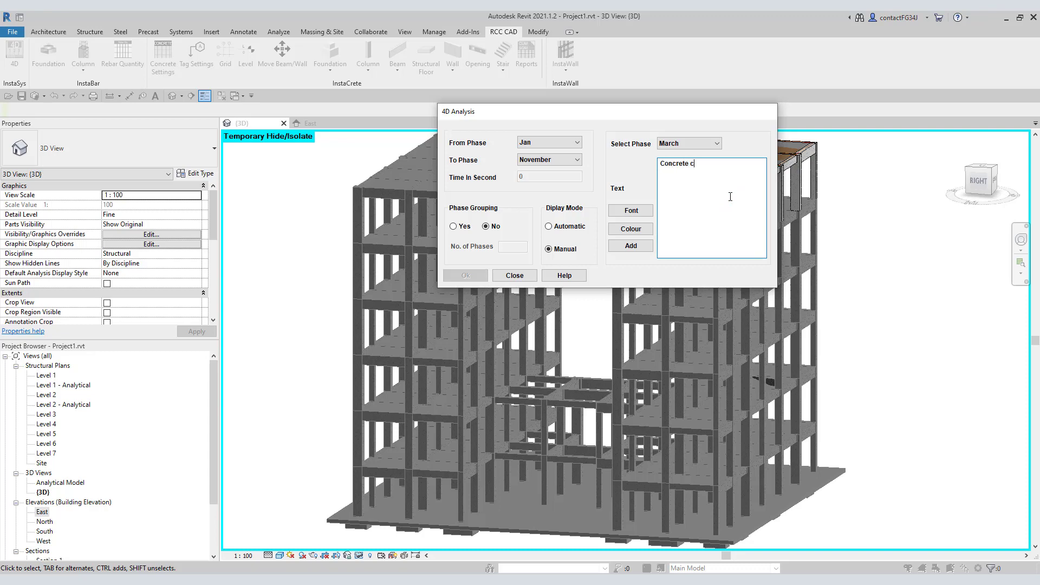
text(ost)
text(t)
key(Return)
text(Total cost of the phase - -----)
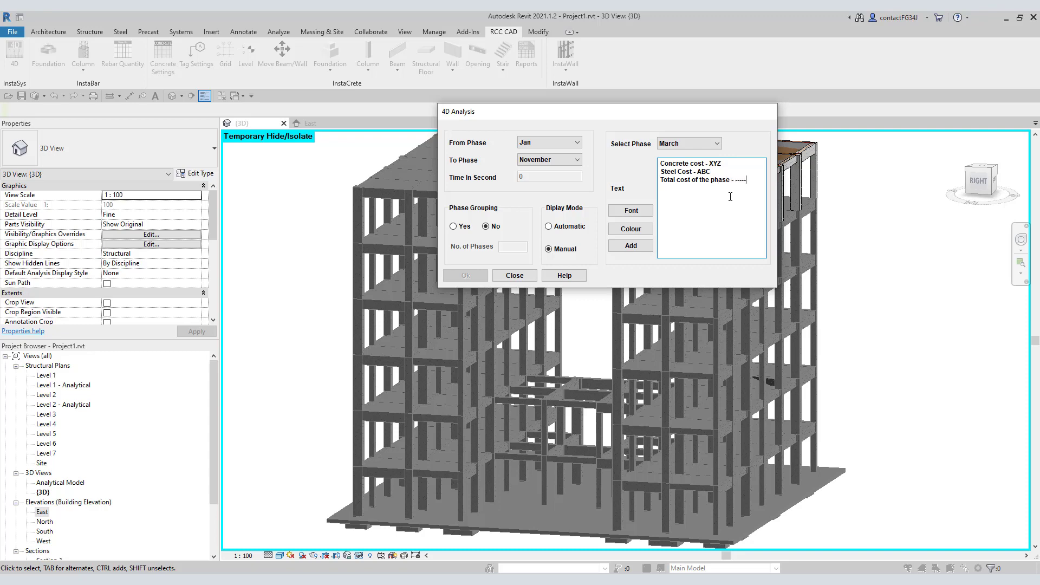
click(643, 248)
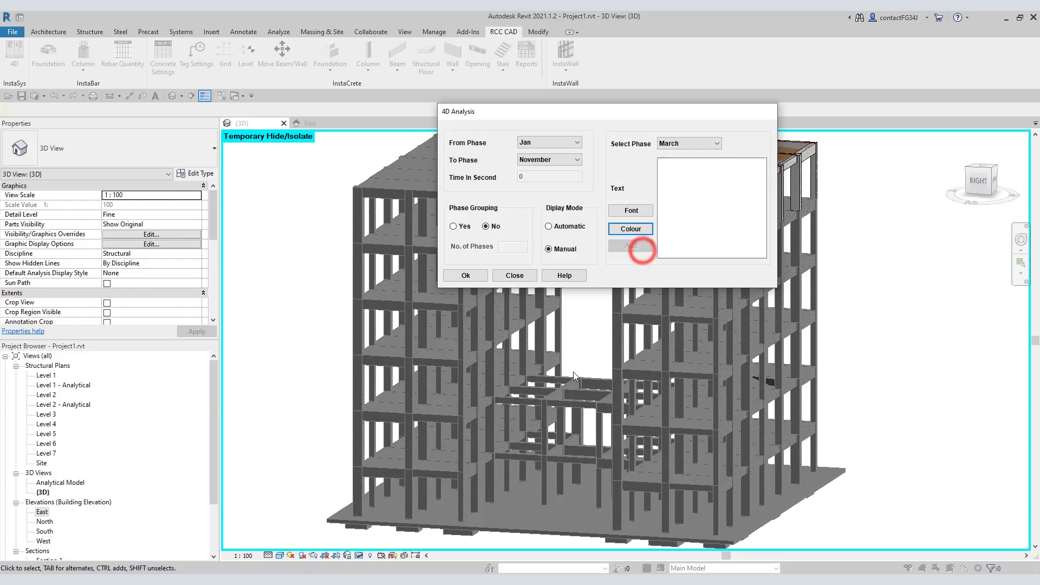
Start the manual 4D run and advance from Jan to the Feb phase
click(467, 277)
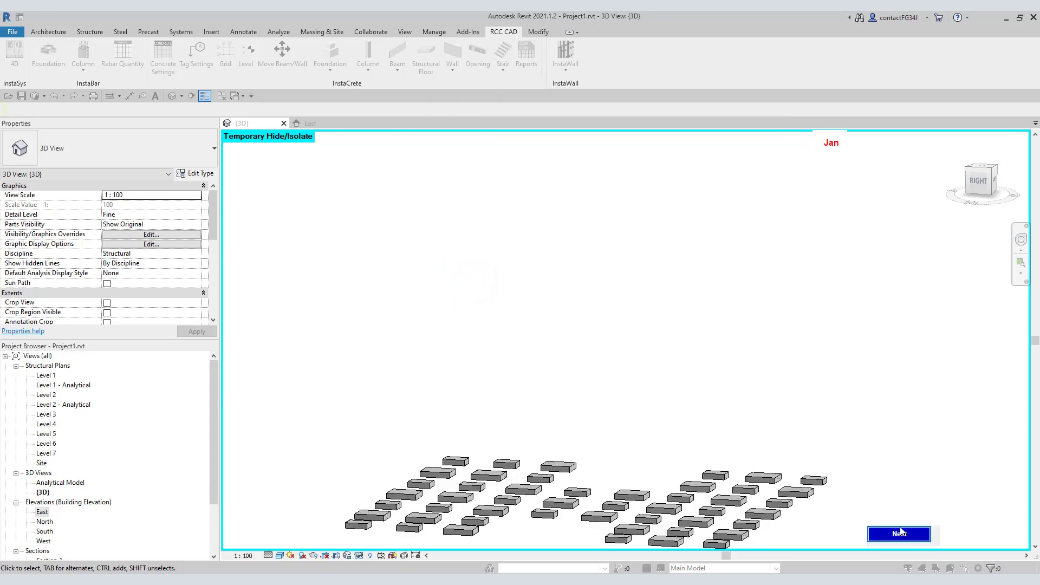
click(917, 535)
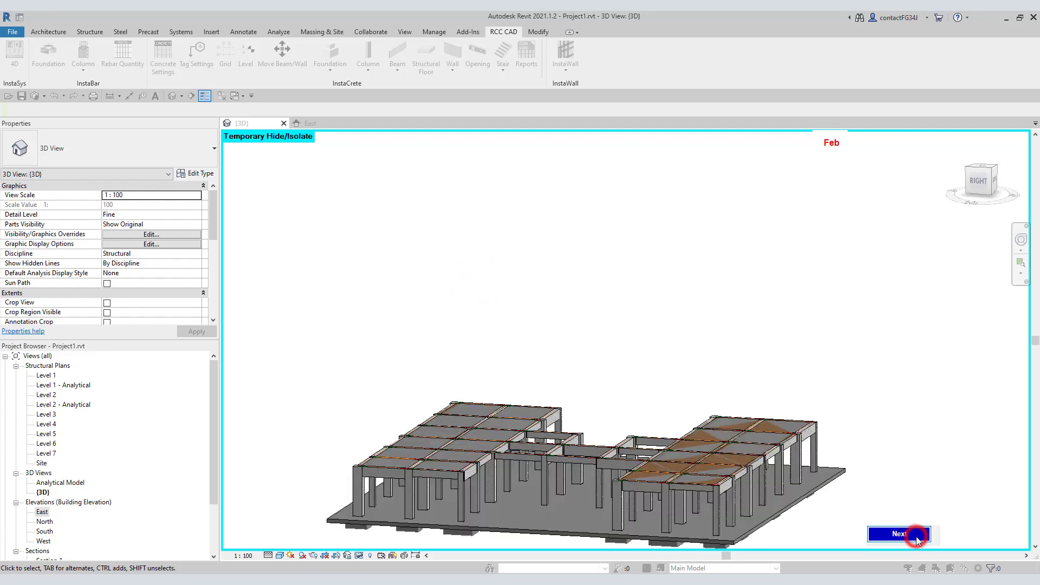